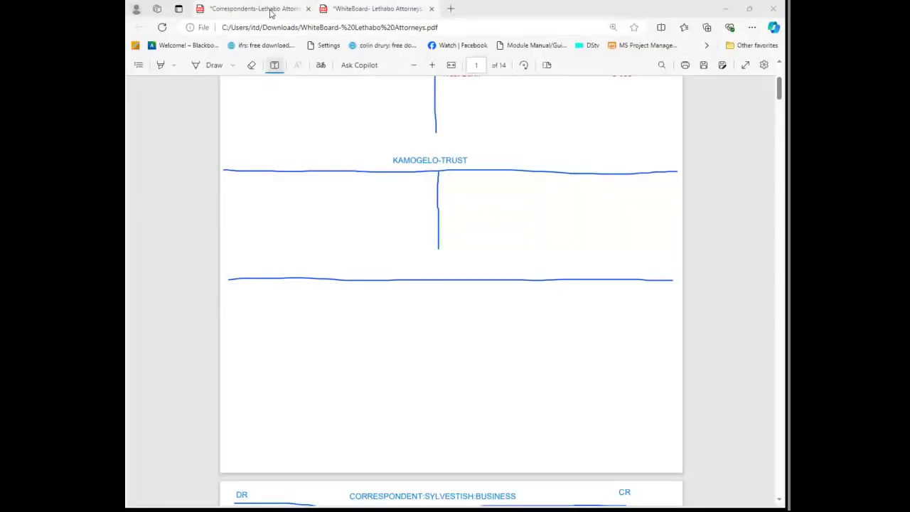
- Switch to the Correspondents PDF and start a new "STEP 3 :" line below STEP 2 in the instructing attorney notes
click(270, 10)
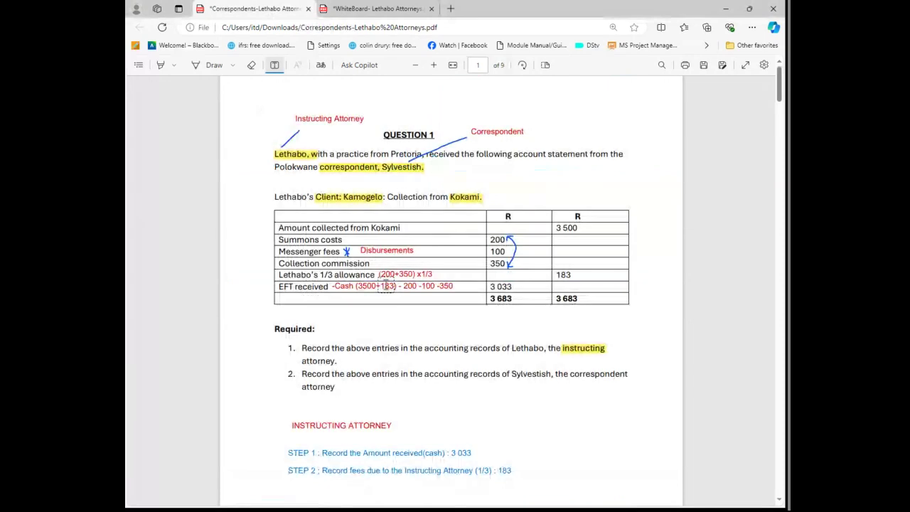
scroll(384, 284, down, 4)
click(435, 220)
click(335, 223)
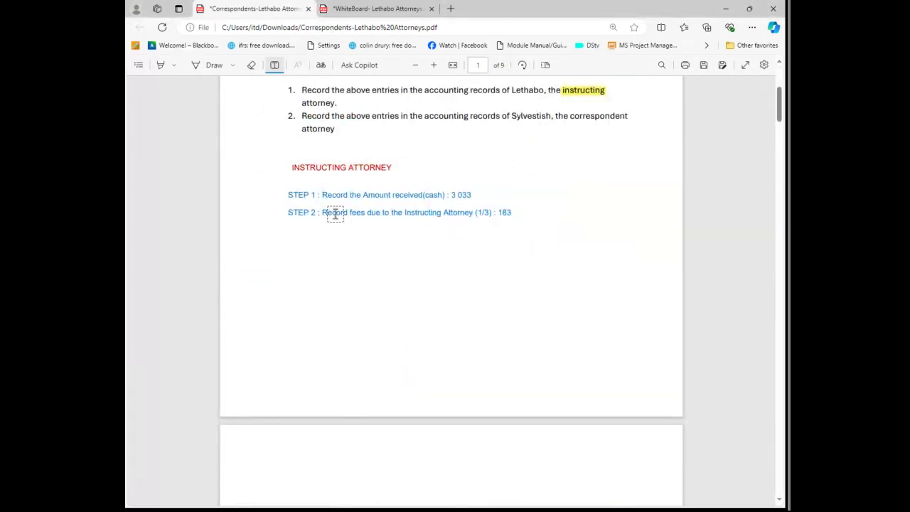
click(334, 211)
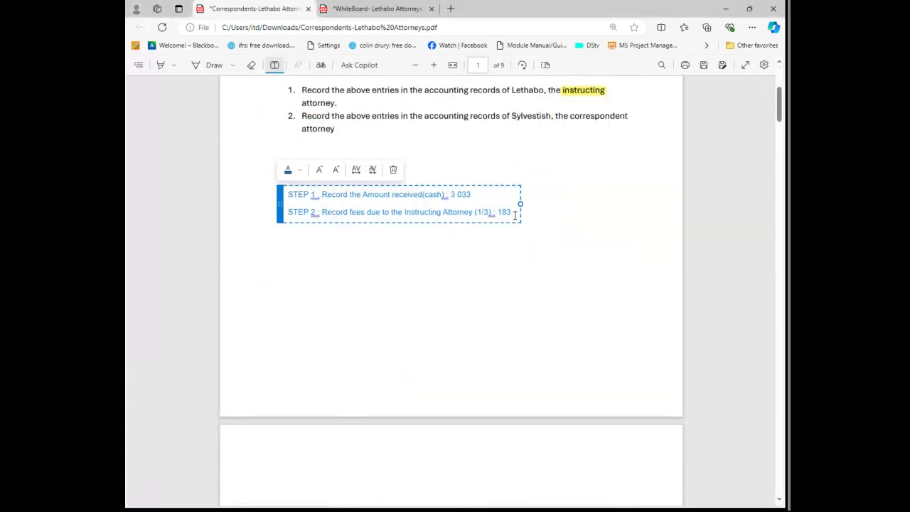
key(Return)
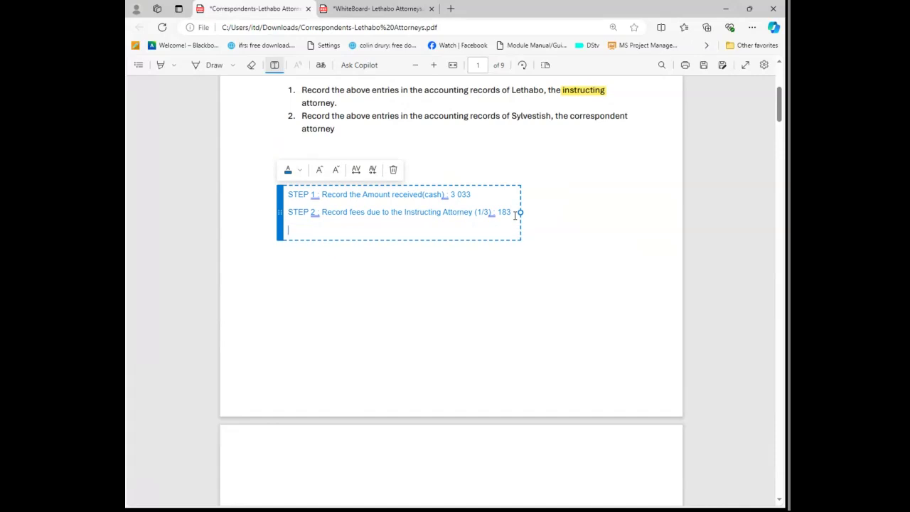
text(STEP 3 :)
- Continue the STEP 3 note with "Record the Amount collected"
scroll(495, 160, up, 3)
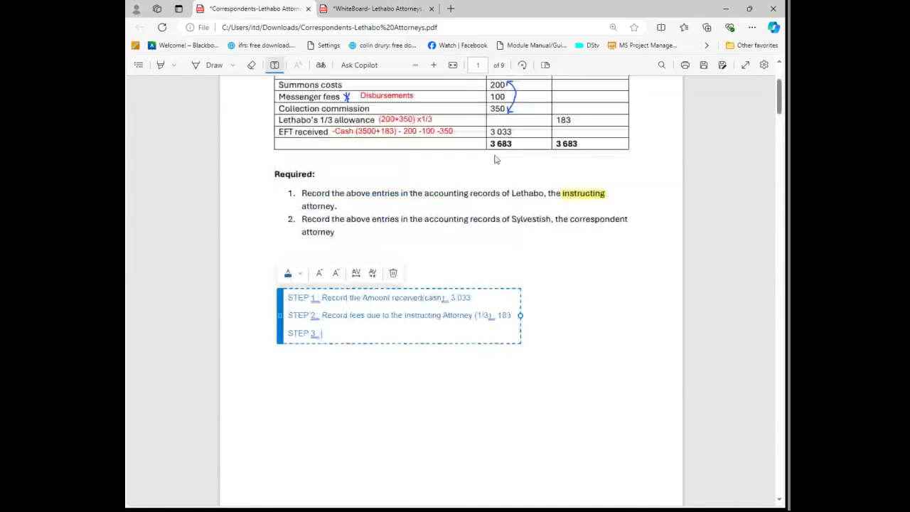
scroll(495, 160, up, 3)
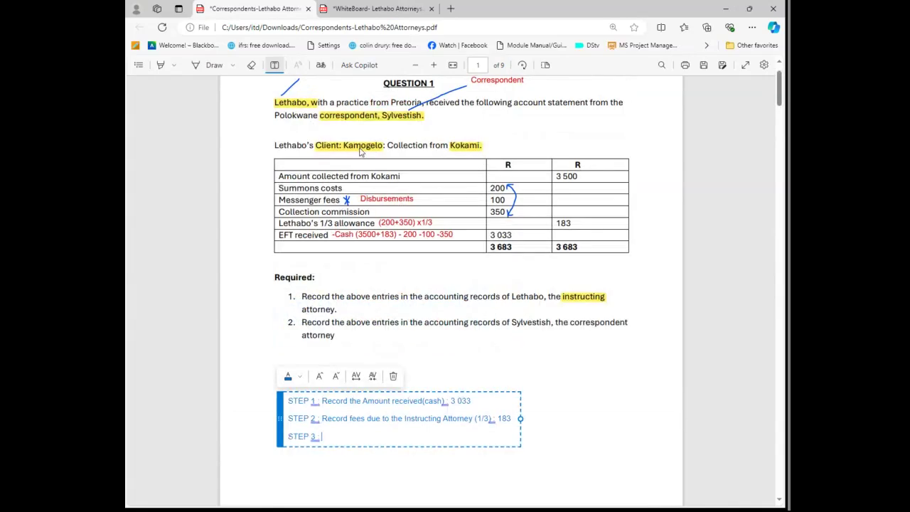
scroll(390, 167, down, 1)
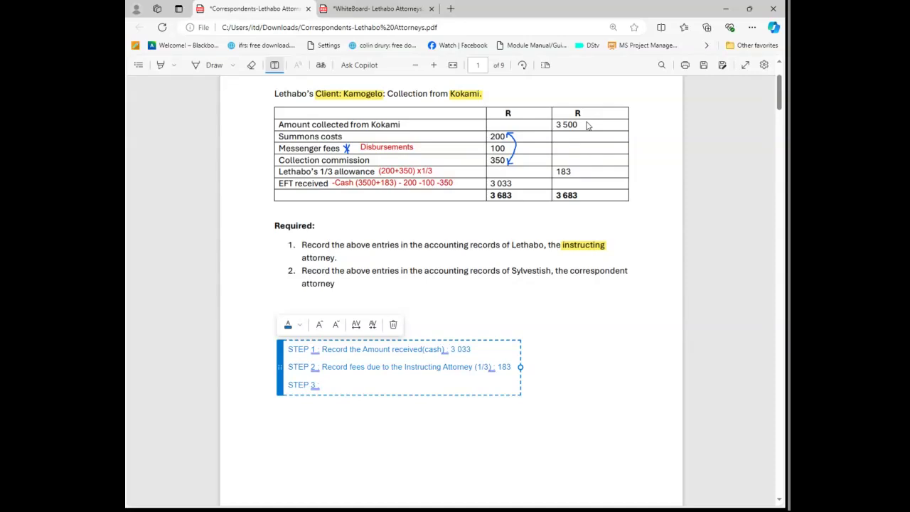
text(R)
text(ecord)
text( the A)
text(moouny)
key(BackSpace)
key(BackSpace)
key(BackSpace)
text(unt collected)
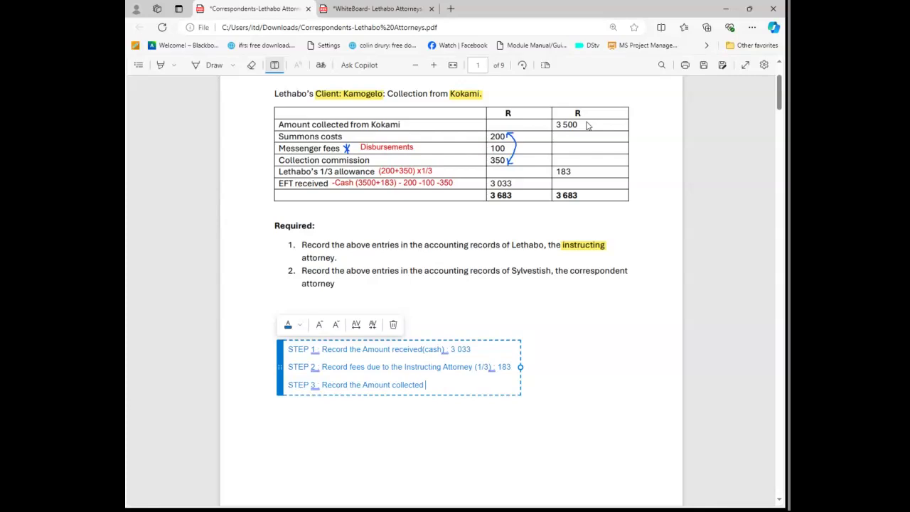
- Complete the STEP 3 note with "and associated costs respectively: 3500"
text( and associated with the)
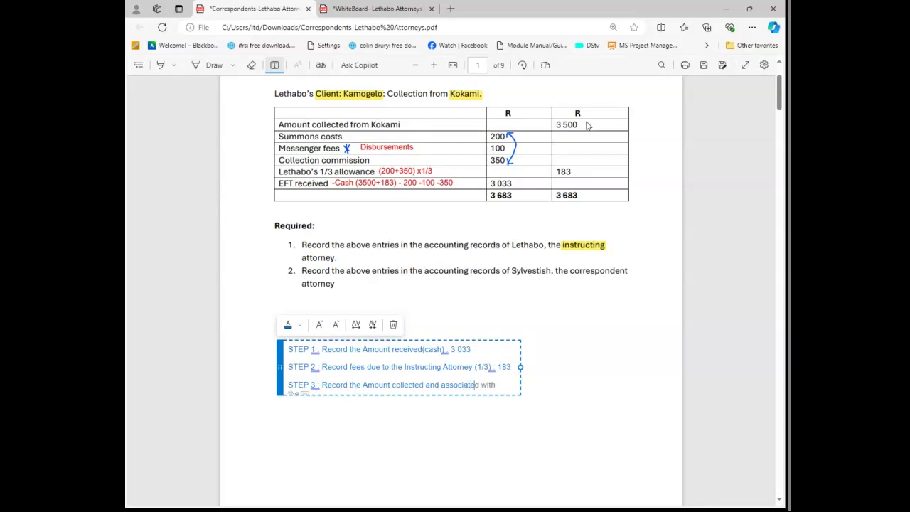
key(ctrl+Delete)
key(ctrl+Delete)
text(costs respecti)
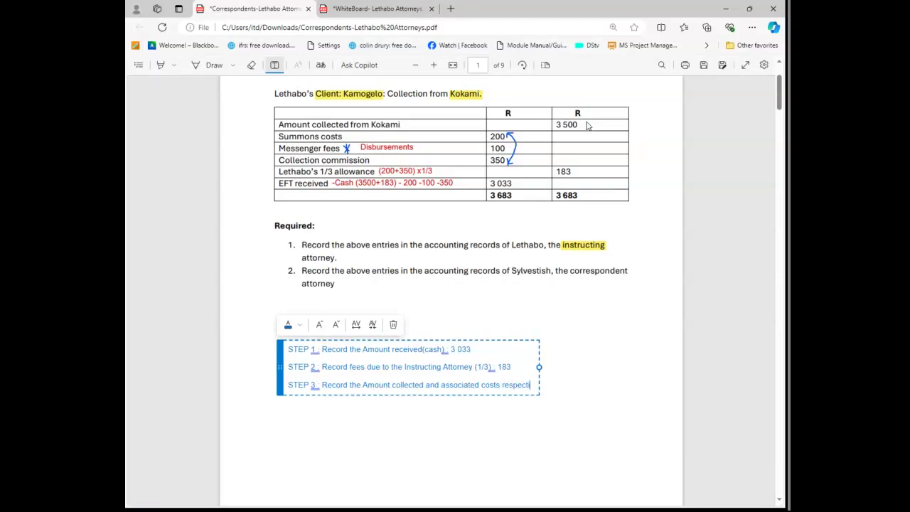
text(vely)
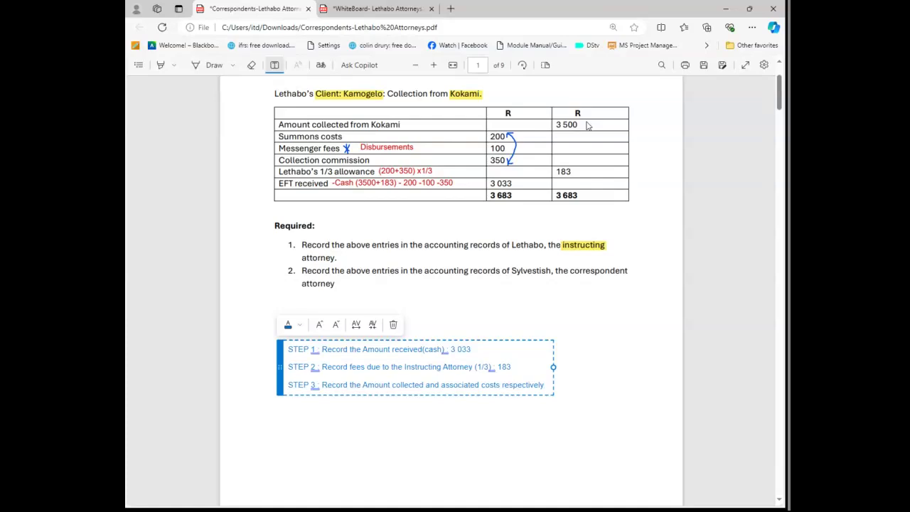
text(: )
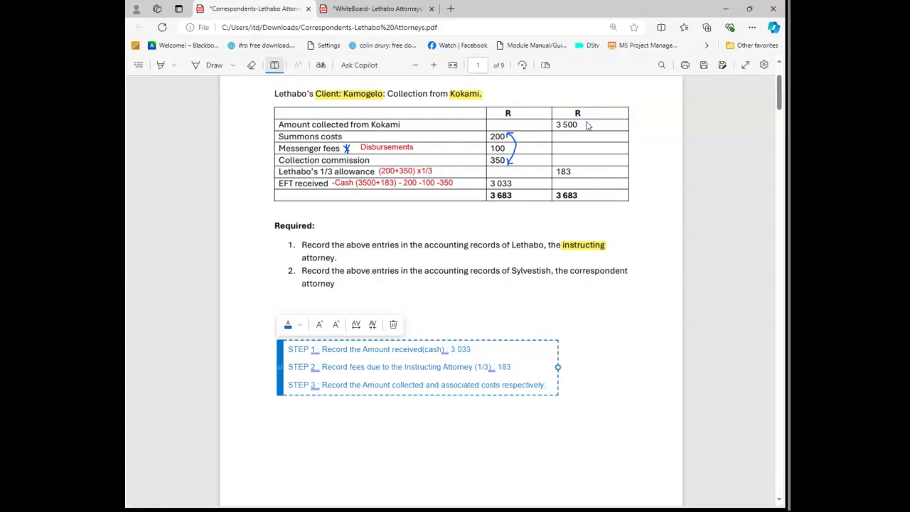
text(3500)
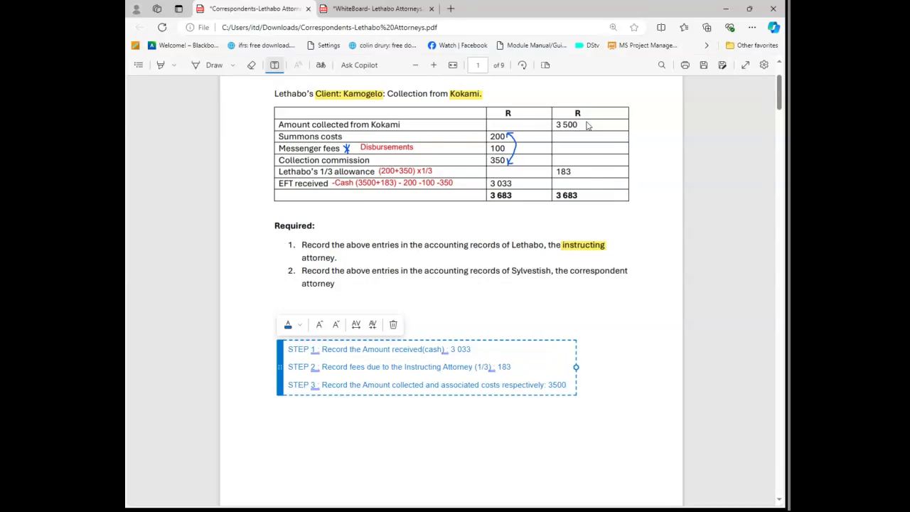
click(633, 382)
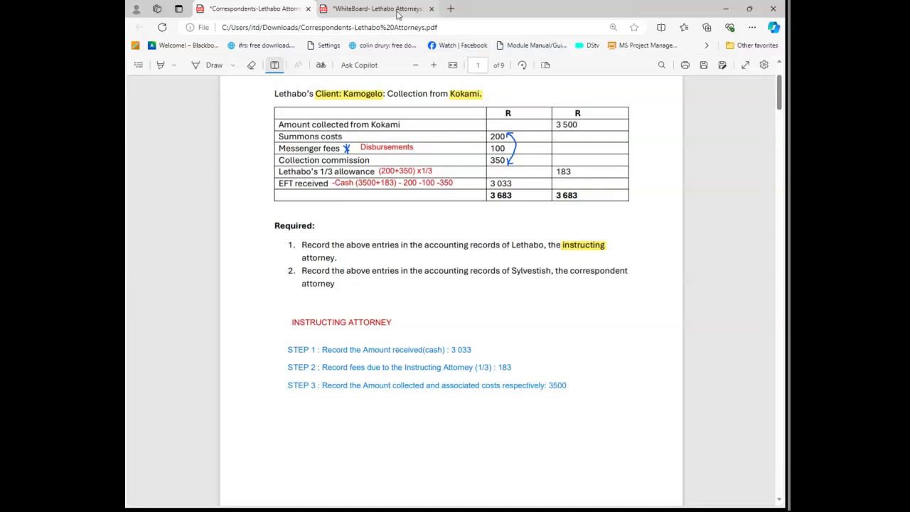
- Switch to the WhiteBoard PDF and label the two sides of the client's trust T-account DR and CR
click(396, 11)
scroll(461, 341, up, 3)
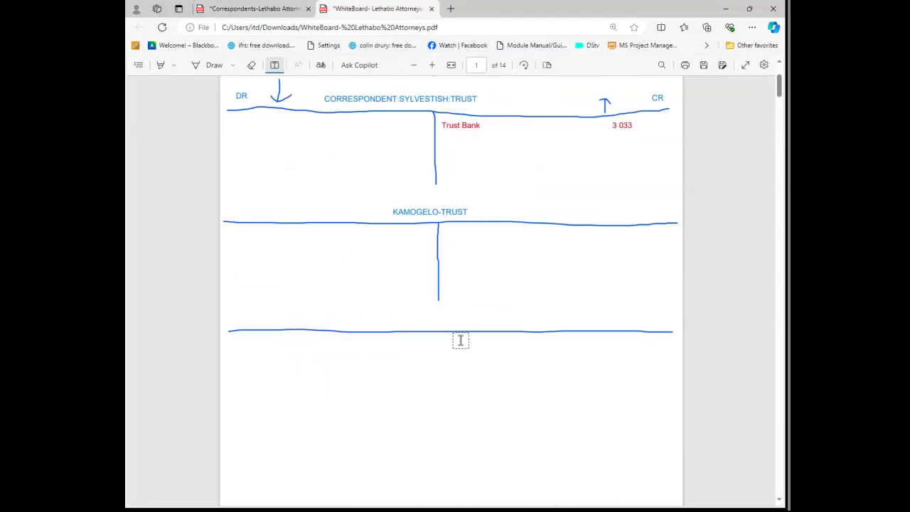
click(229, 264)
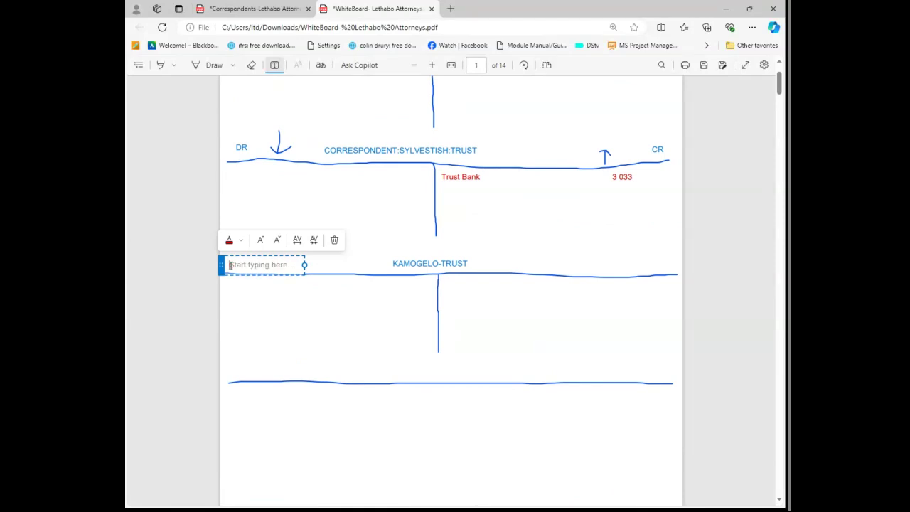
text(DR)
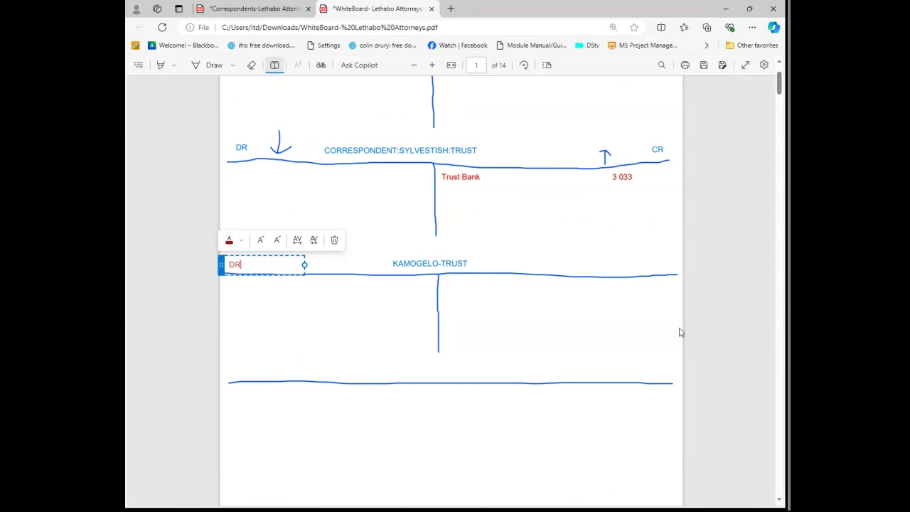
click(651, 261)
click(651, 261)
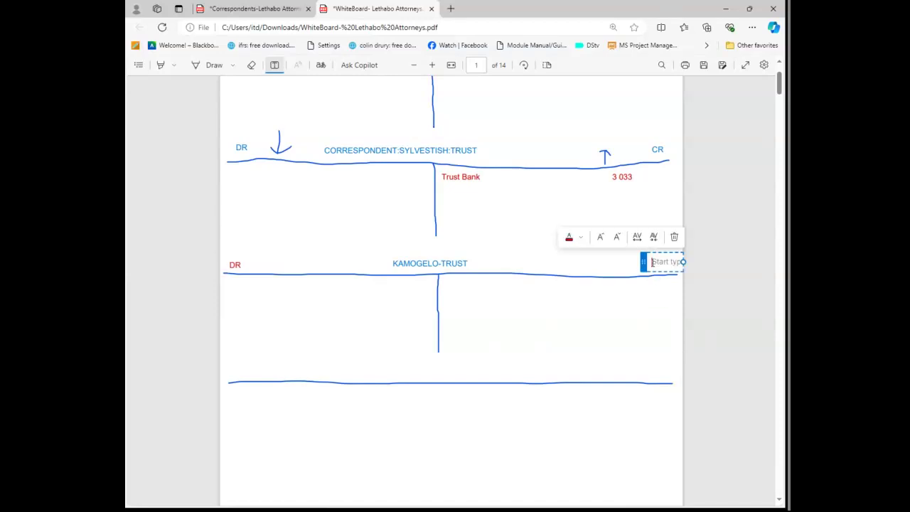
text(CR)
click(525, 315)
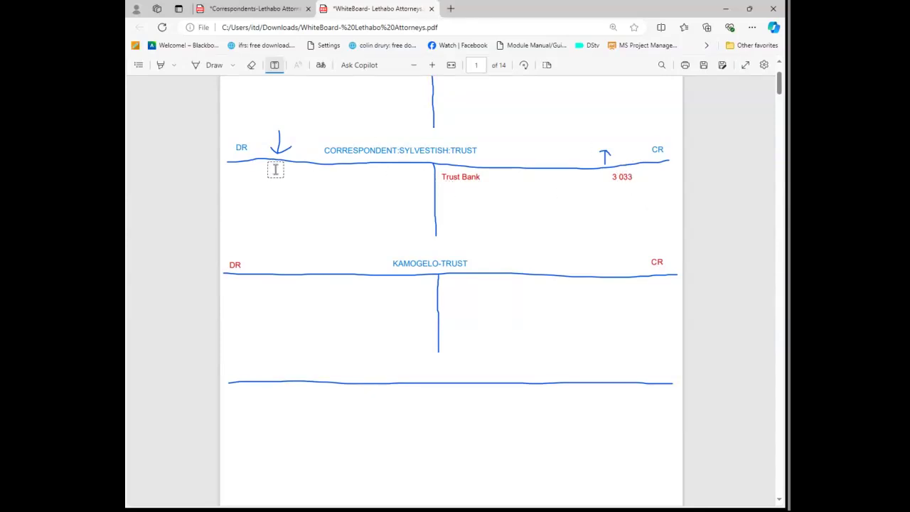
- Add a debit entry of 3 500 to the correspondent's trust account, with the client's trust account as contra account
click(234, 173)
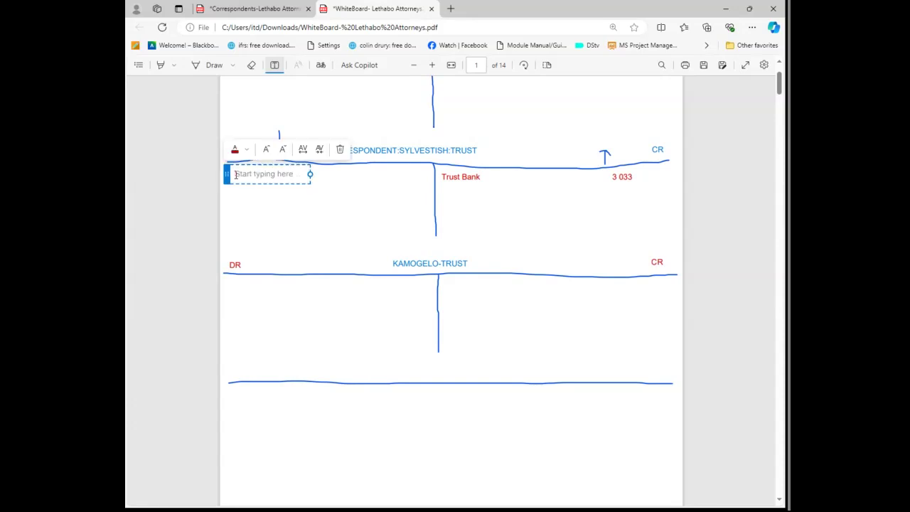
text(A)
text(Kamoge)
text(lo -)
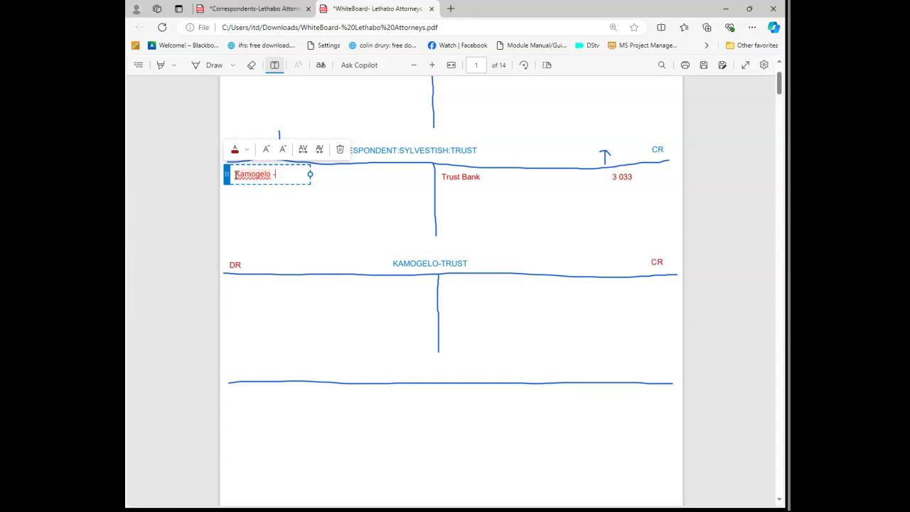
text(Trust                        3 500)
click(321, 210)
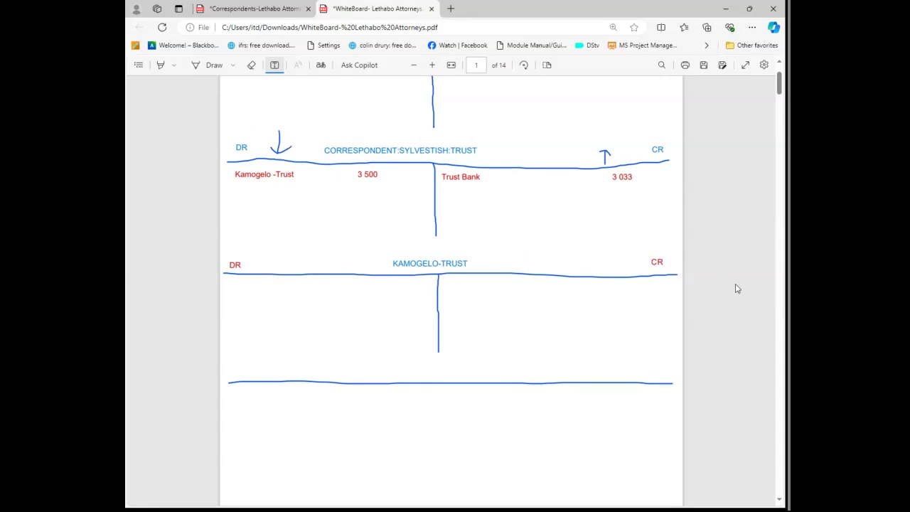
- Add a credit entry of 3 500 to the client's trust account, with the correspondent's trust account as contra account
click(444, 284)
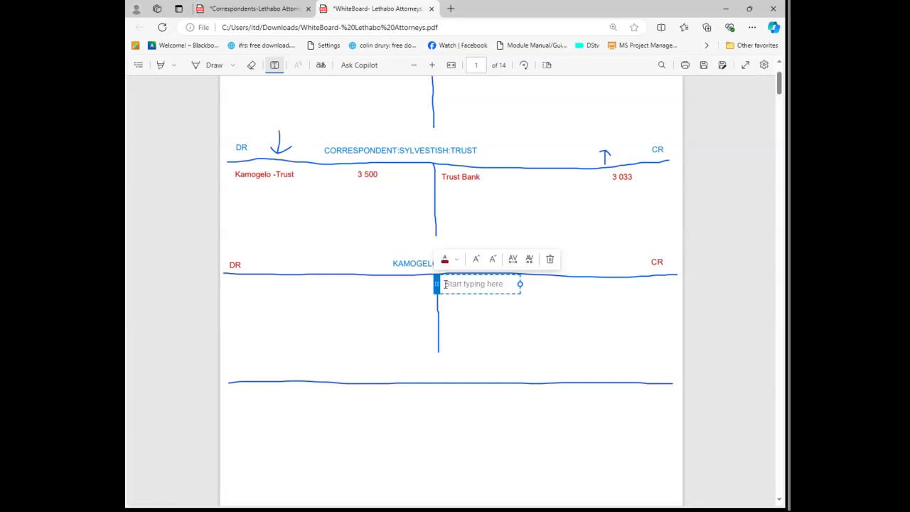
text(Correspondent)
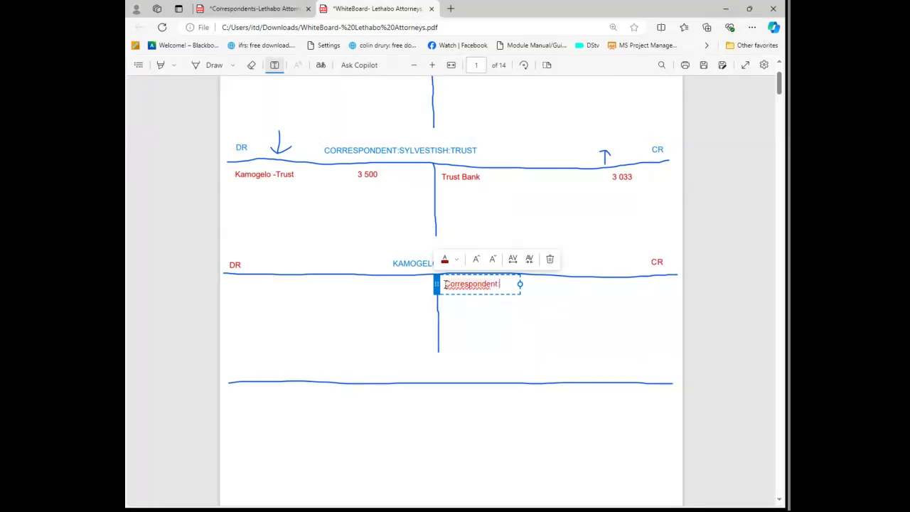
text(:Synt:Sylvestish:Trust                               3 500)
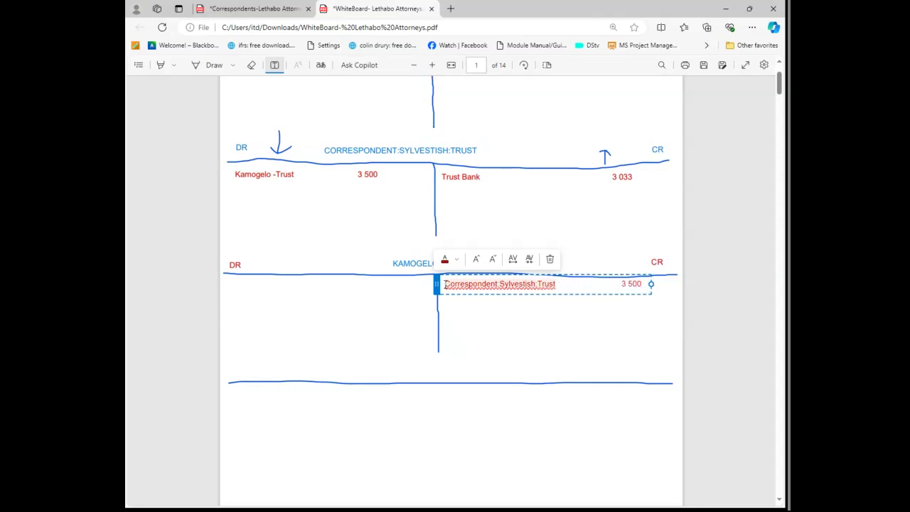
click(518, 343)
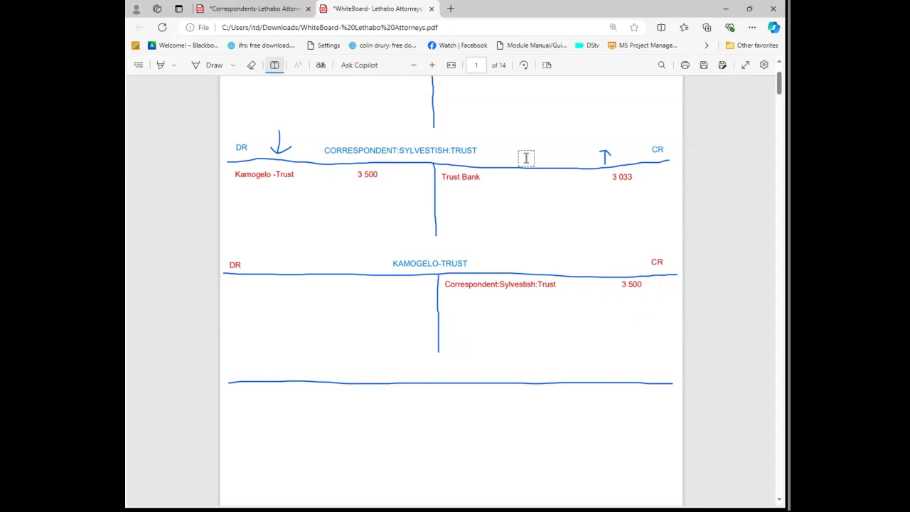
- In the Correspondents PDF, add the line "associated costs :200+100+350 = 650" beneath the STEP 3 note
click(249, 11)
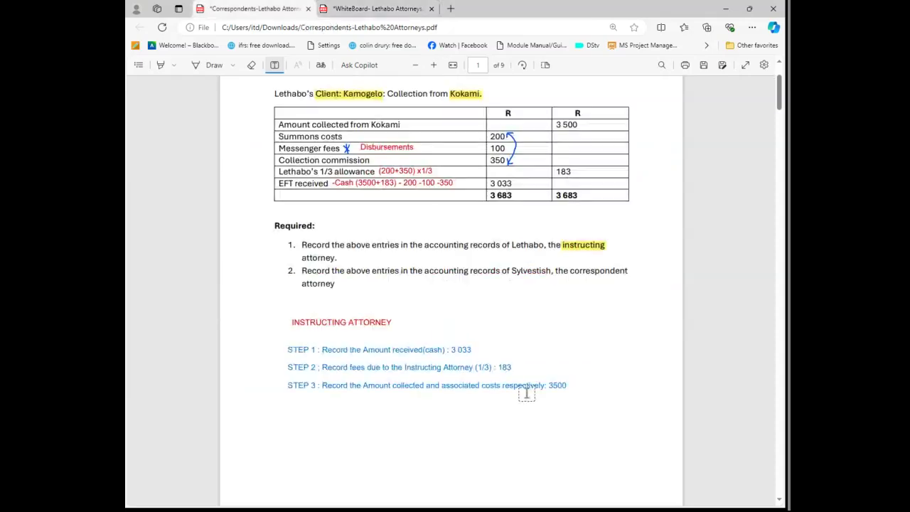
click(510, 383)
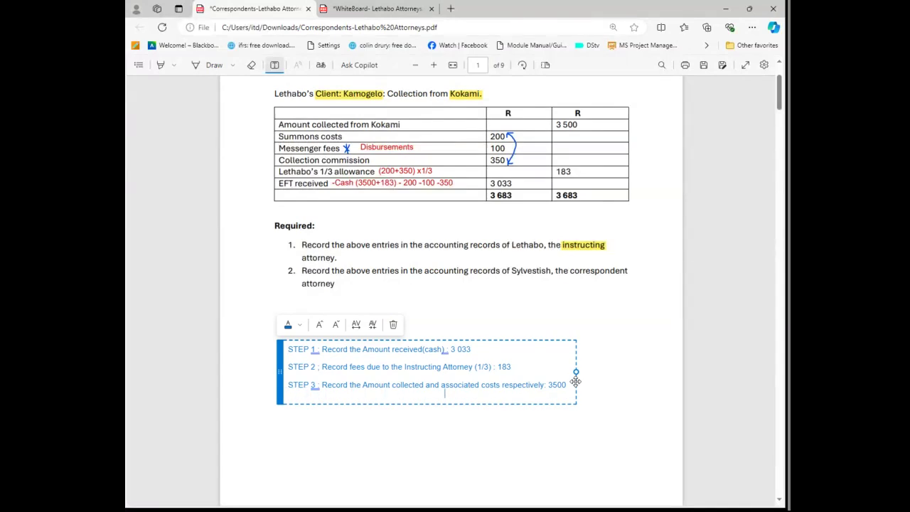
text(associated costs :)
text(200+)
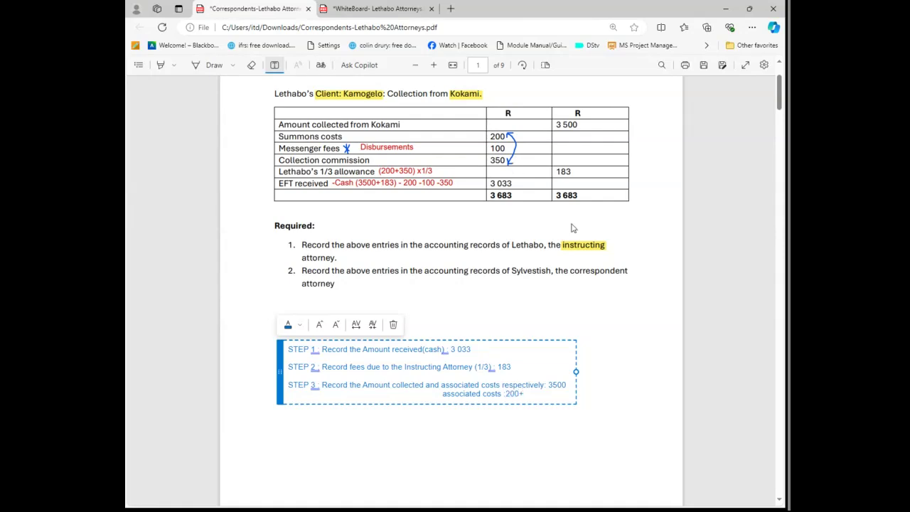
text(100+350 =)
click(567, 395)
text(650)
click(559, 408)
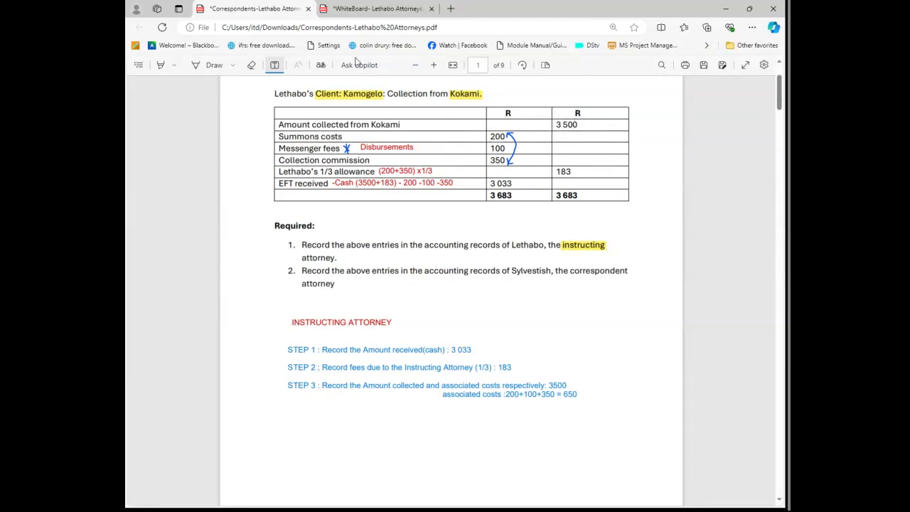
- On the WhiteBoard PDF's client trust account, draw an up arrow beside CR and a down arrow on the DR side
click(387, 11)
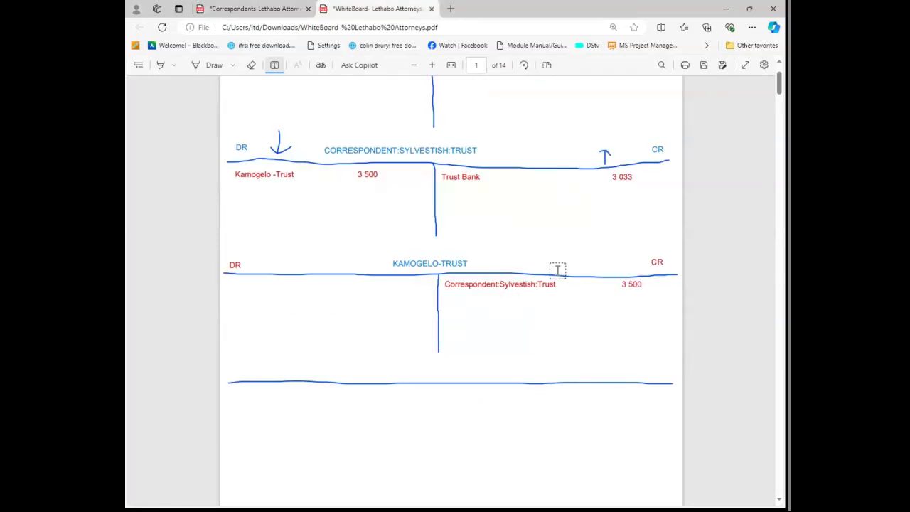
click(197, 65)
mouse_move(622, 269)
mouse_down()
mouse_move(623, 251)
mouse_move(627, 258)
mouse_up()
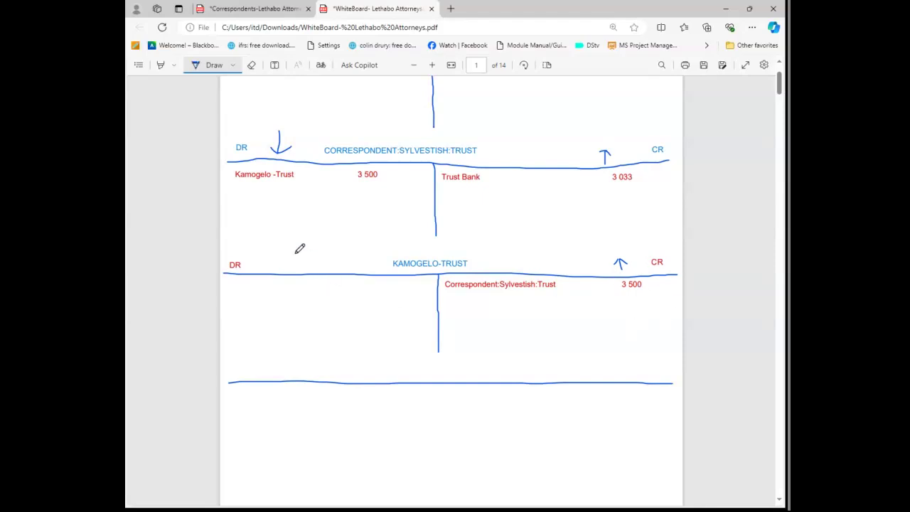
drag(294, 253, 293, 273)
- Add a debit entry of 650 to the client's trust account, with the correspondent's trust account as contra account
click(274, 64)
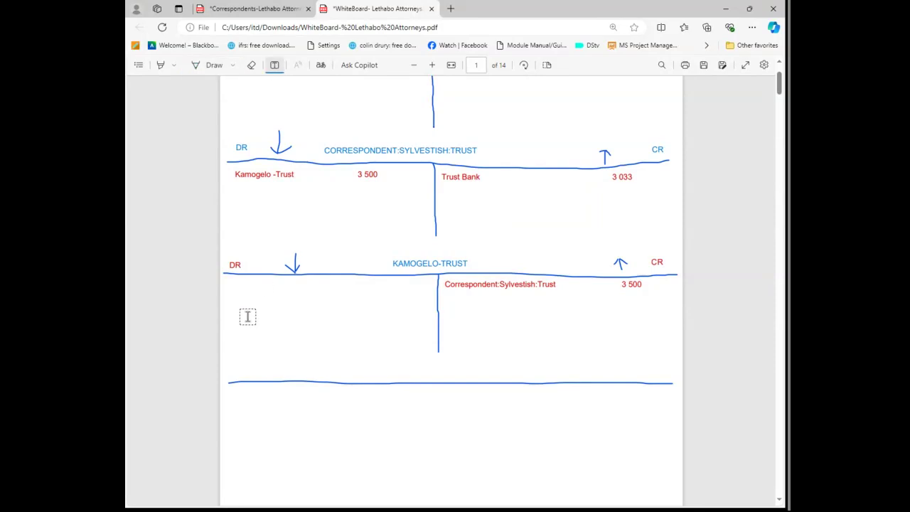
click(226, 284)
text(Co)
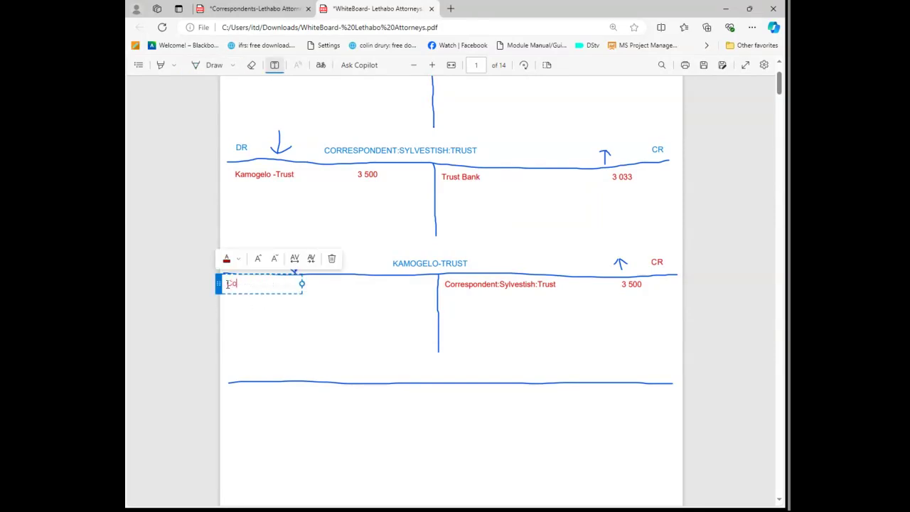
text(rrespondent:Sylvestis)
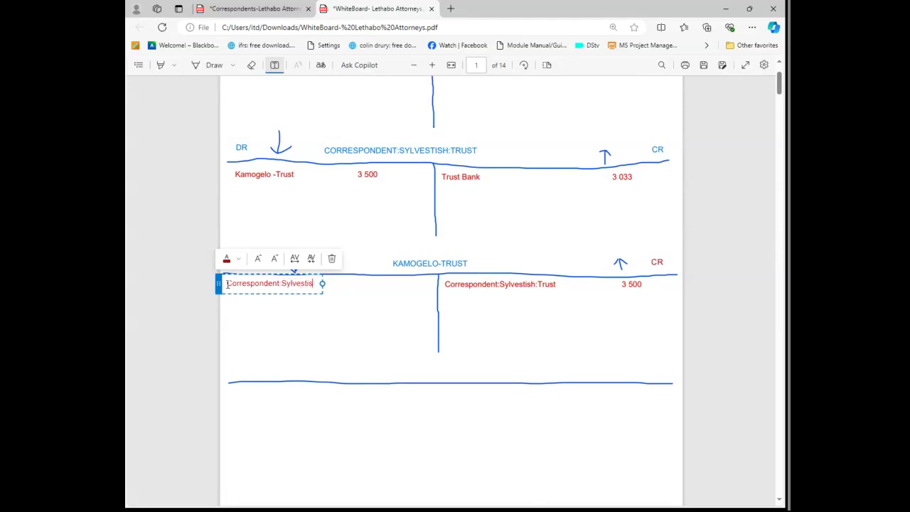
text(h:Trust)
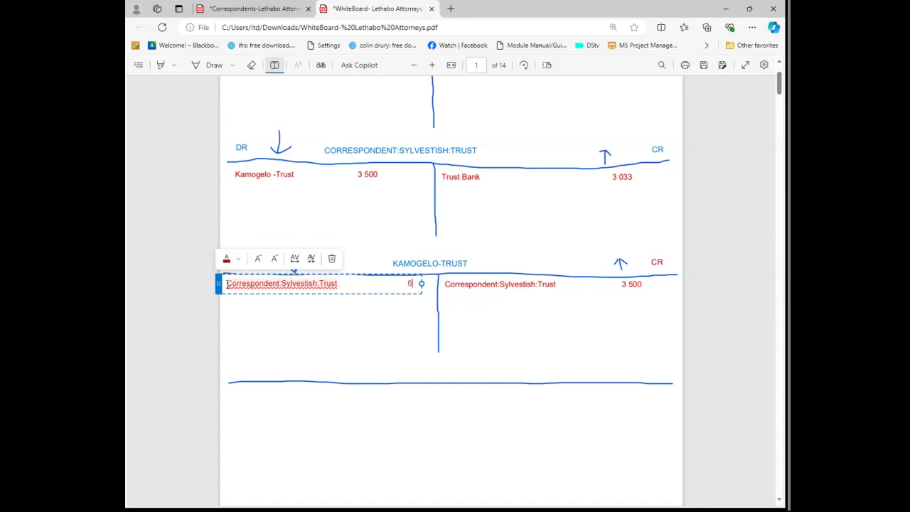
text(0)
click(337, 264)
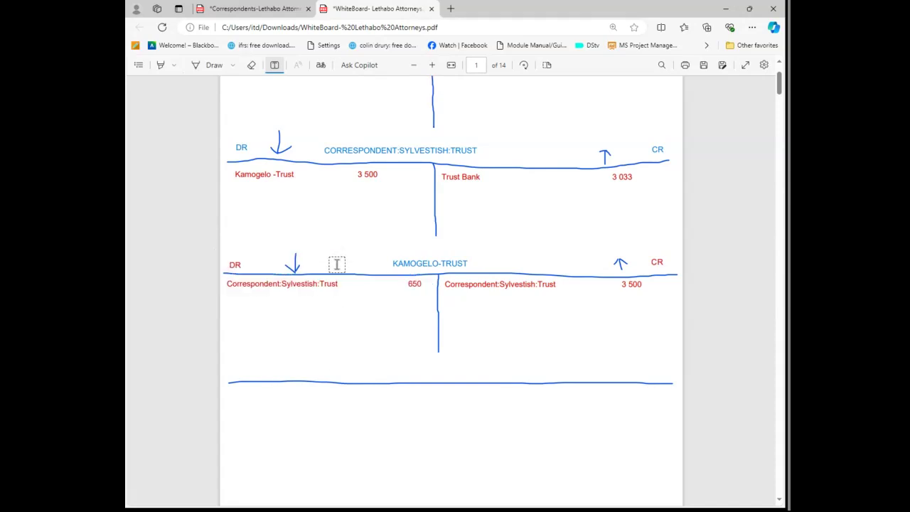
- Add a credit entry of 650 to the correspondent's trust account below Trust Bank, with the client's trust account as contra account
click(445, 189)
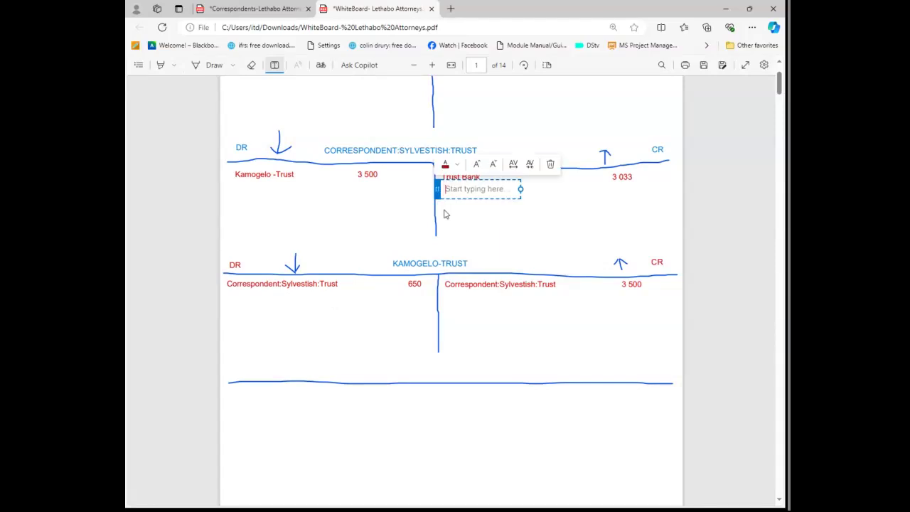
text(Jamog)
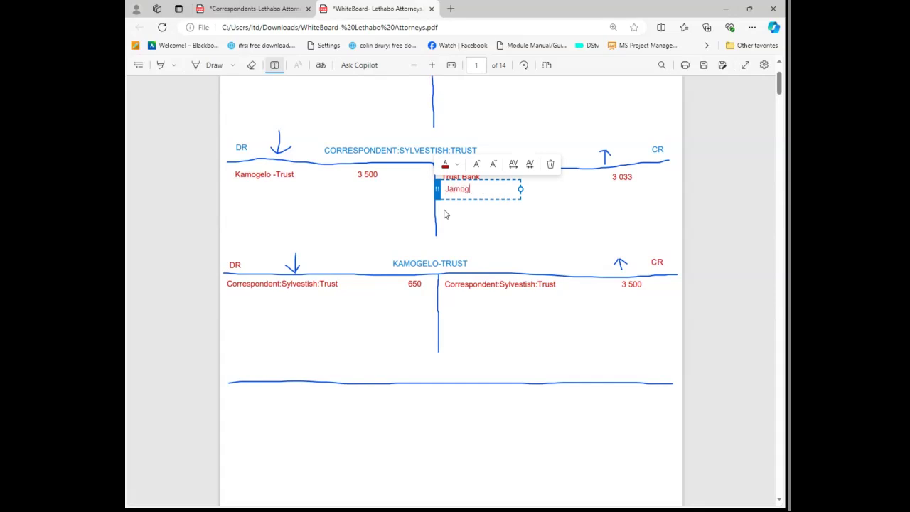
text(elo-Trust)
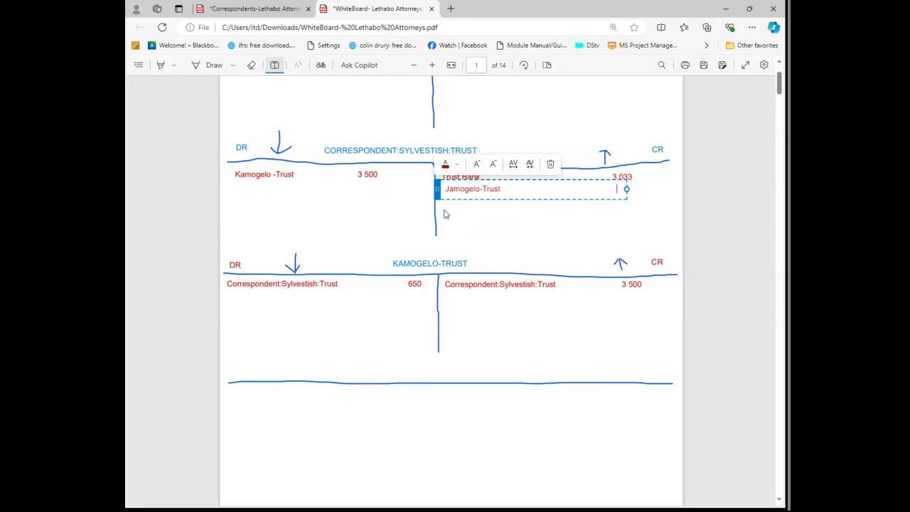
text(650)
click(623, 189)
key(BackSpace)
click(635, 383)
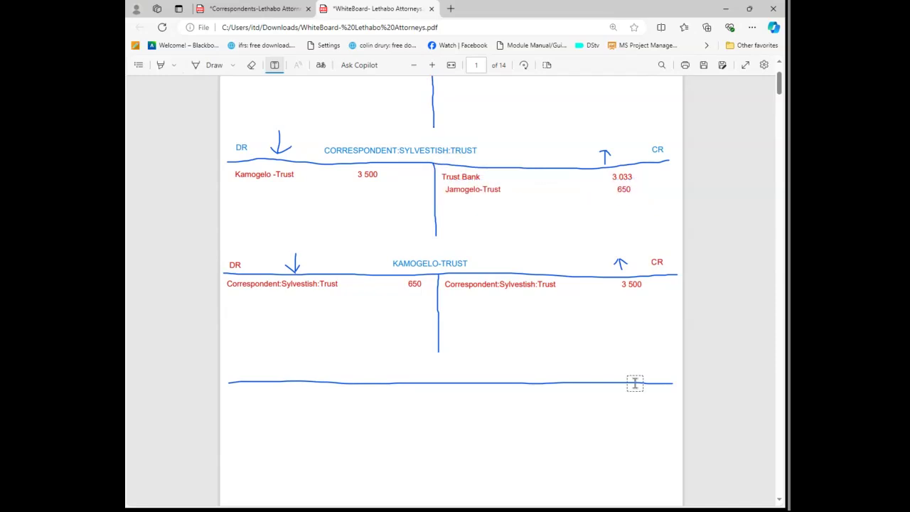